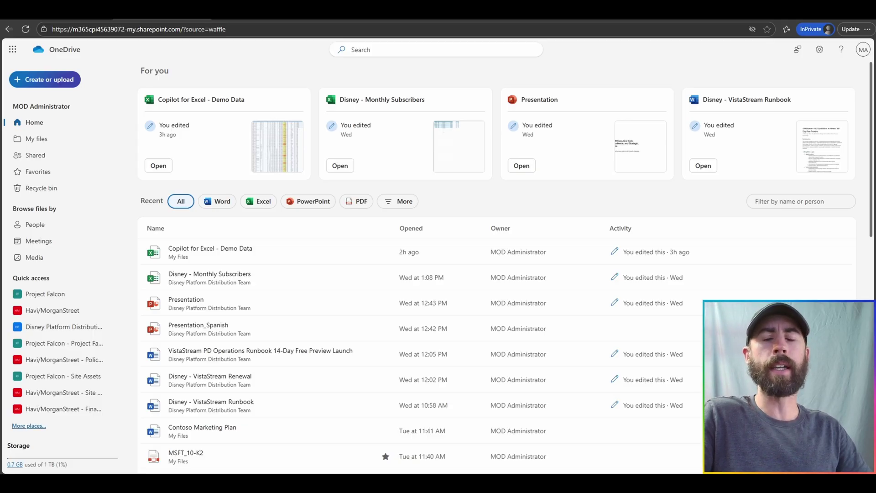
Browse My files, Shared, By you, Favorites, Recycle bin and People, then all files one person shared
{"action": "left_click", "coordinate": [50, 144]}
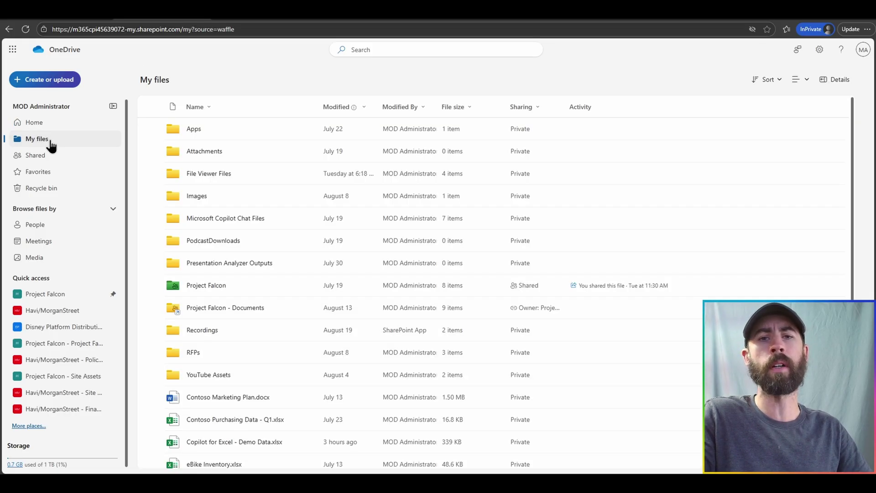
{"action": "left_click", "coordinate": [46, 156]}
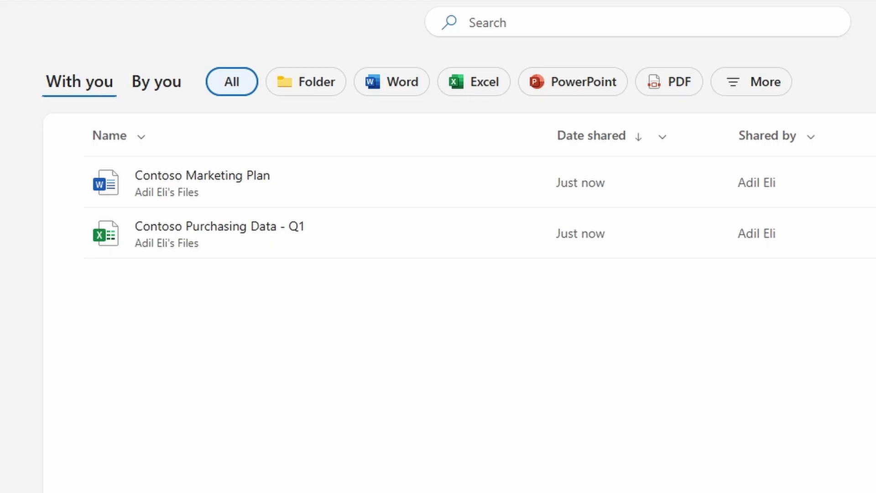
{"action": "left_click", "coordinate": [167, 83]}
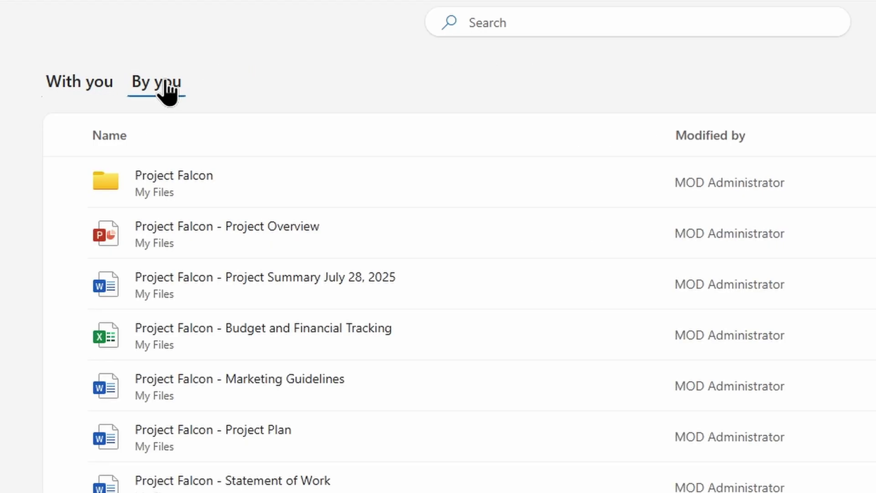
{"action": "left_click", "coordinate": [49, 173]}
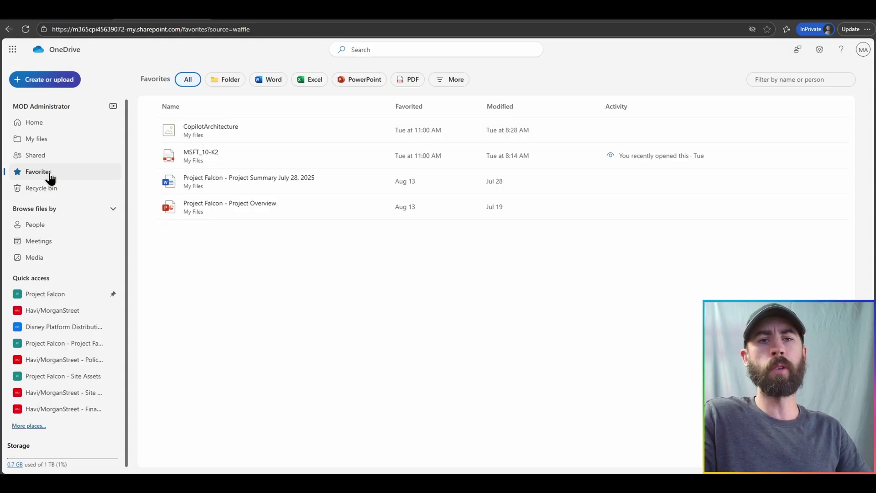
{"action": "left_click", "coordinate": [47, 189]}
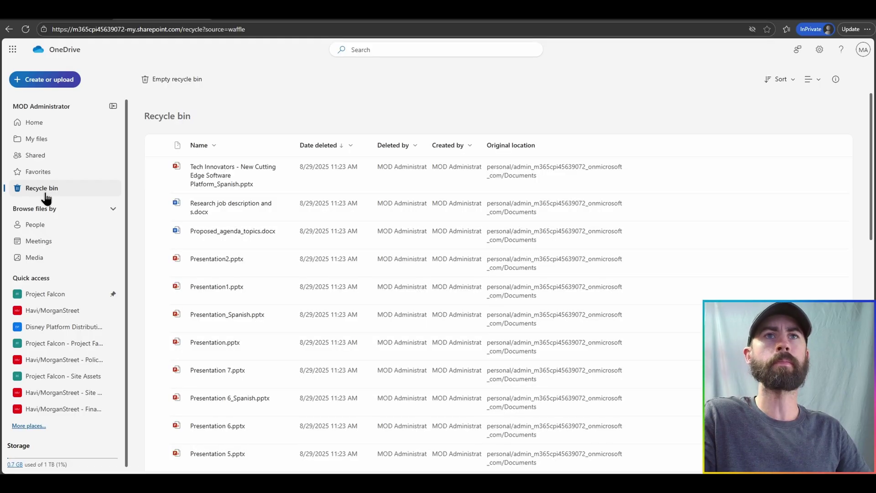
{"action": "left_click", "coordinate": [43, 228]}
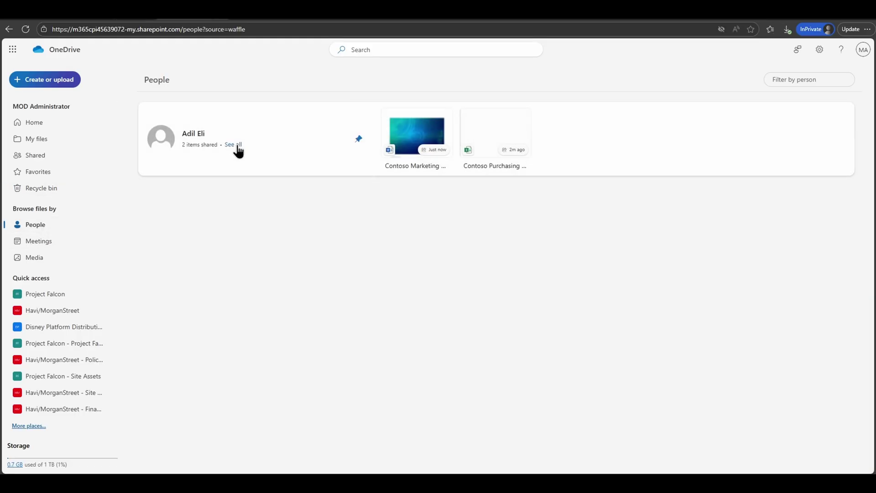
{"action": "left_click", "coordinate": [235, 145]}
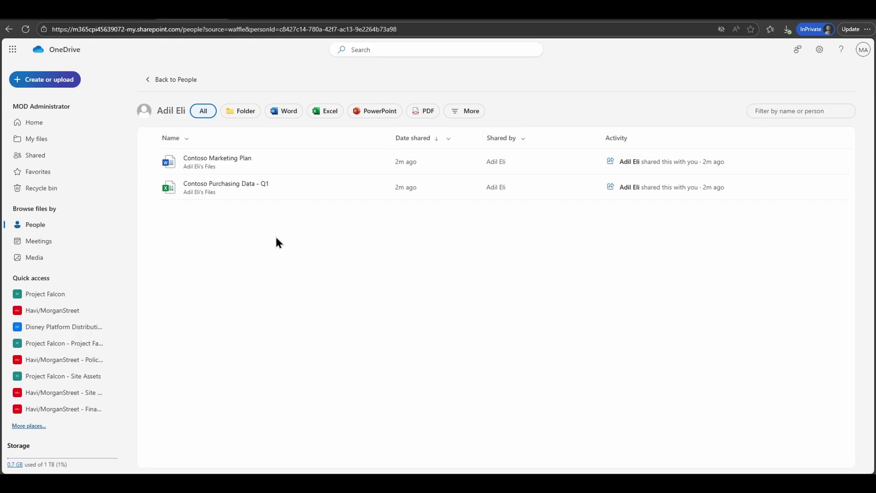
View Meetings and Media files, open the Project Falcon library, then go back to My files
{"action": "left_click", "coordinate": [44, 245]}
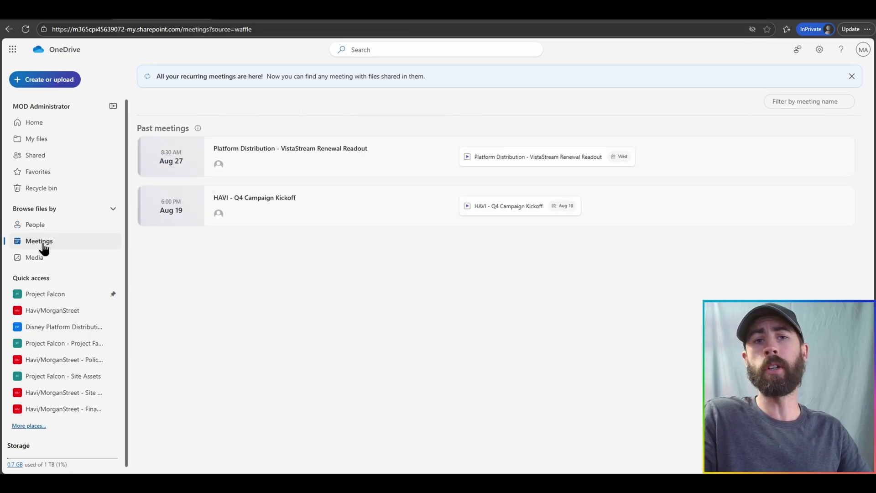
{"action": "left_click", "coordinate": [42, 258]}
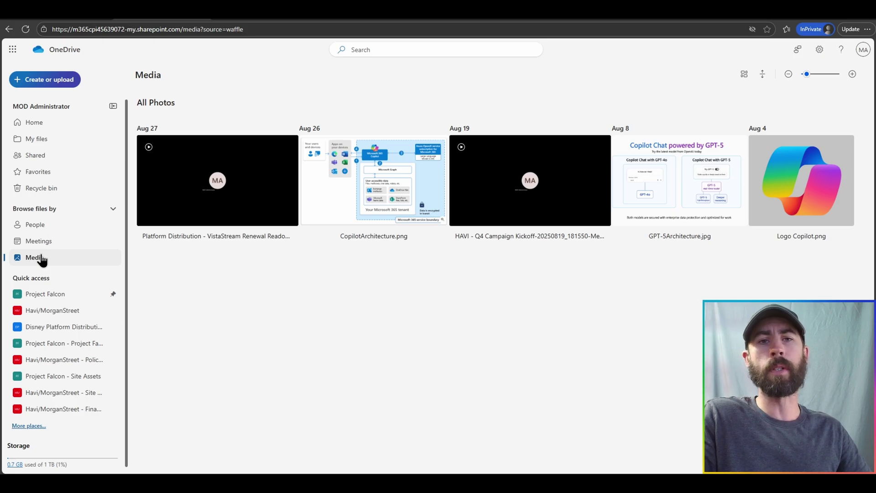
{"action": "left_click", "coordinate": [66, 295]}
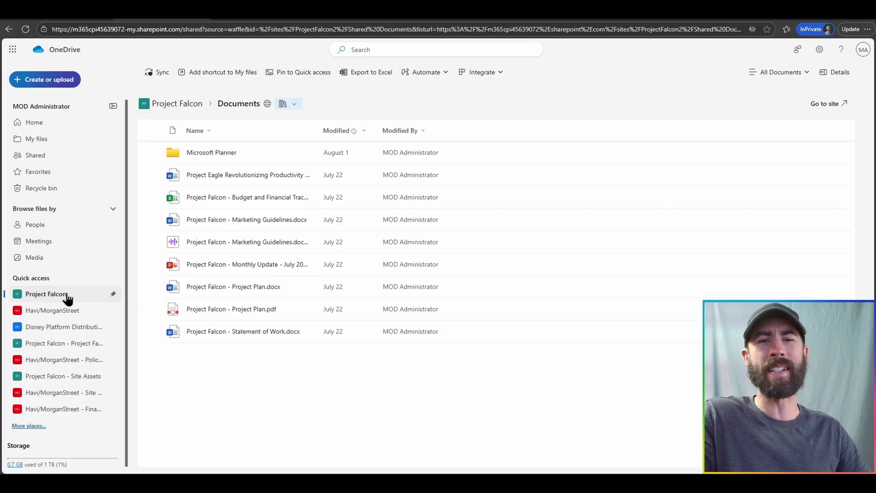
{"action": "left_click", "coordinate": [36, 138]}
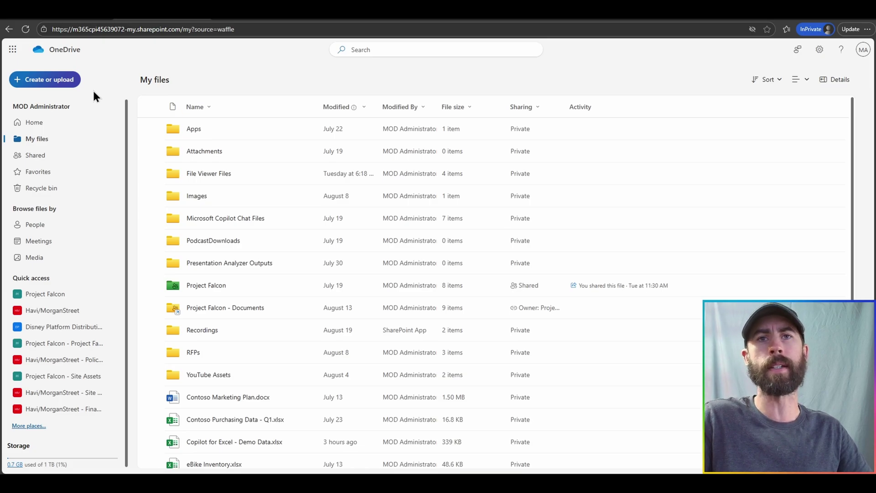
Select Contoso Marketing Plan.docx and show its Copilot options
{"action": "scroll", "coordinate": [220, 292], "scroll_direction": "down", "scroll_amount": 3}
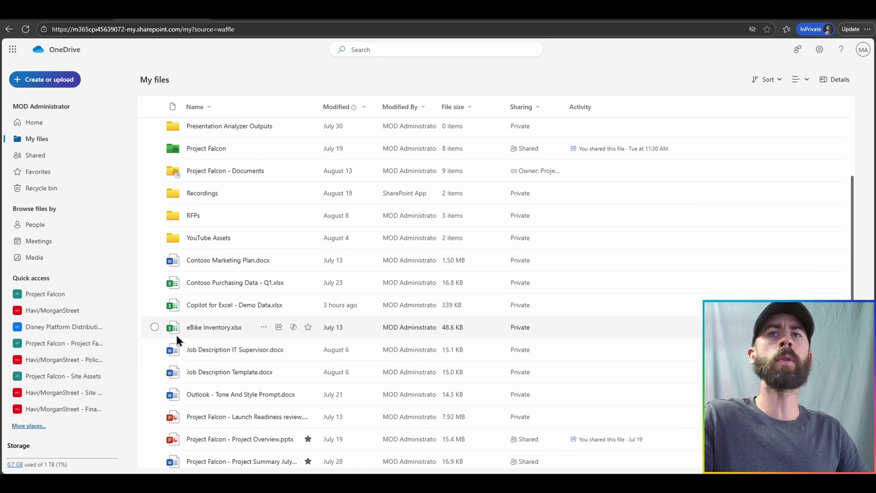
{"action": "left_click", "coordinate": [154, 260]}
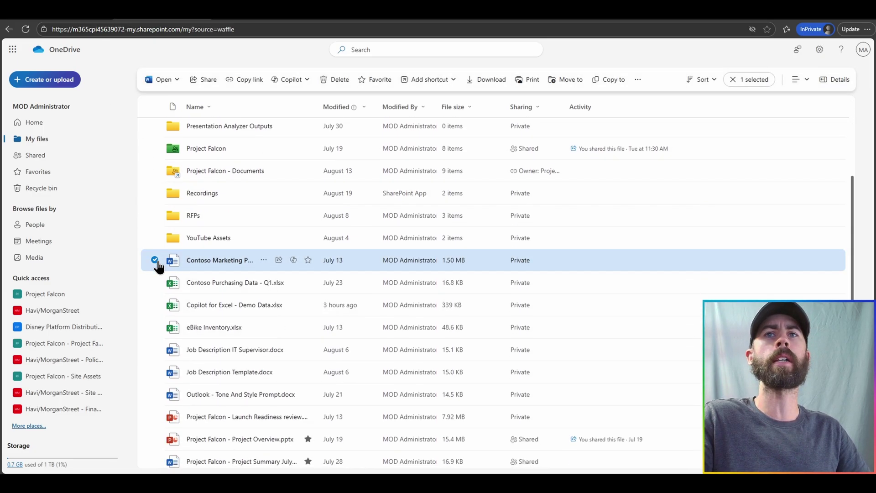
{"action": "mouse_move", "coordinate": [202, 268]}
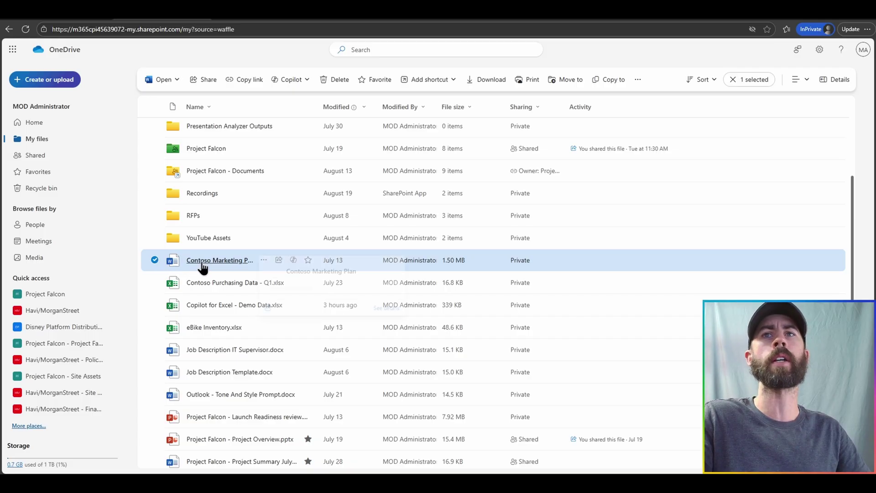
{"action": "left_click", "coordinate": [304, 81]}
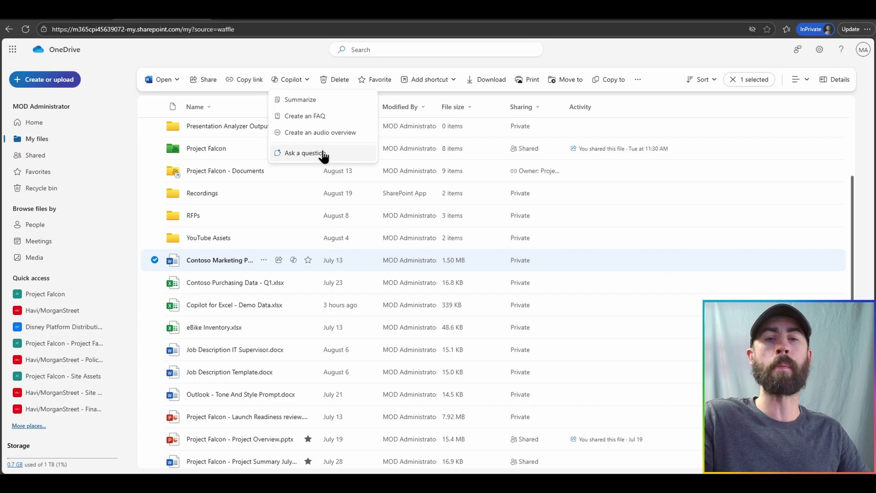
Request the Copilot summary of Contoso Marketing Plan.docx and scroll through it
{"action": "left_click", "coordinate": [318, 101]}
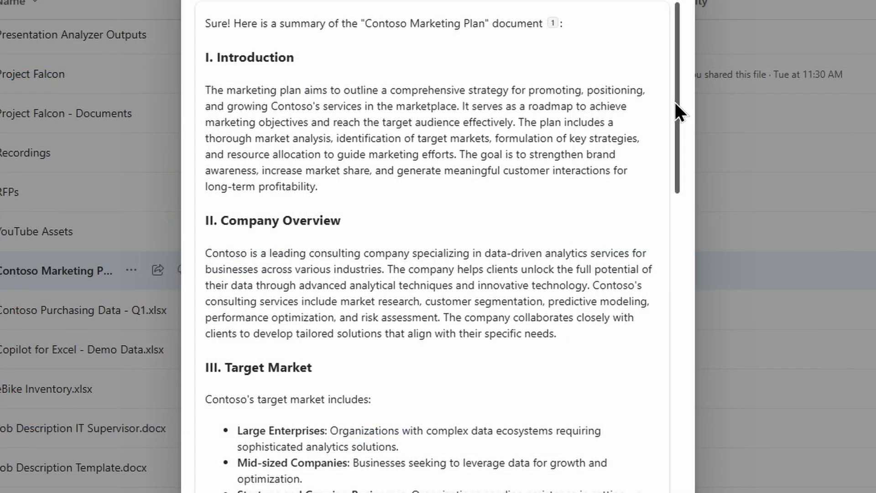
{"action": "left_click_drag", "start_coordinate": [675, 99], "coordinate": [676, 363]}
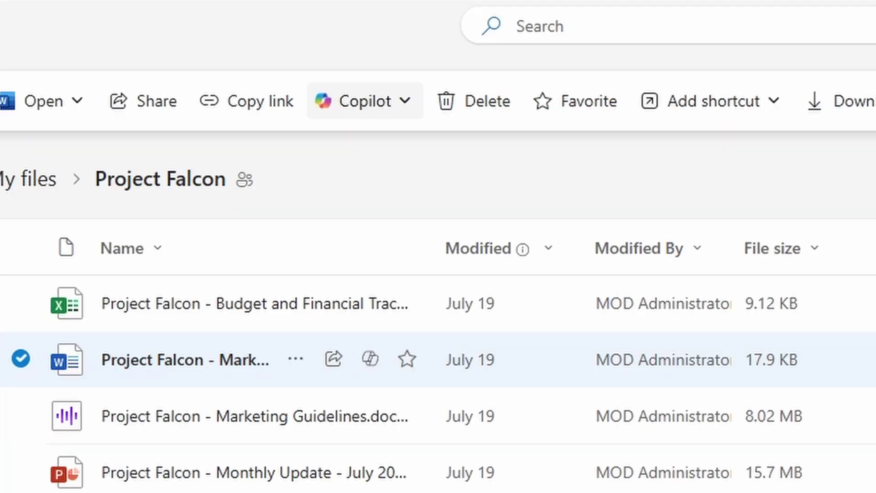
Generate a Copilot FAQ for Project Falcon - Marketing Guidelines.docx
{"action": "left_click", "coordinate": [288, 79]}
{"action": "left_click", "coordinate": [424, 197]}
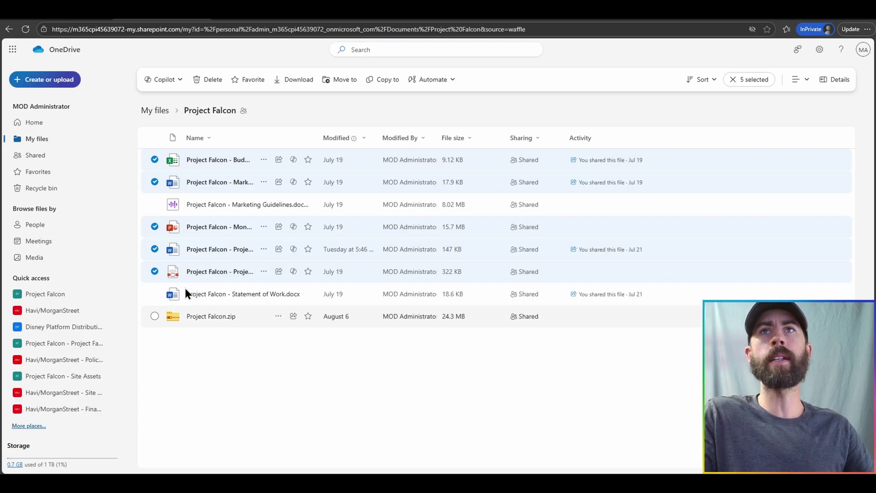
Open the Copilot actions menu for the five selected Project Falcon files
{"action": "left_click", "coordinate": [175, 83]}
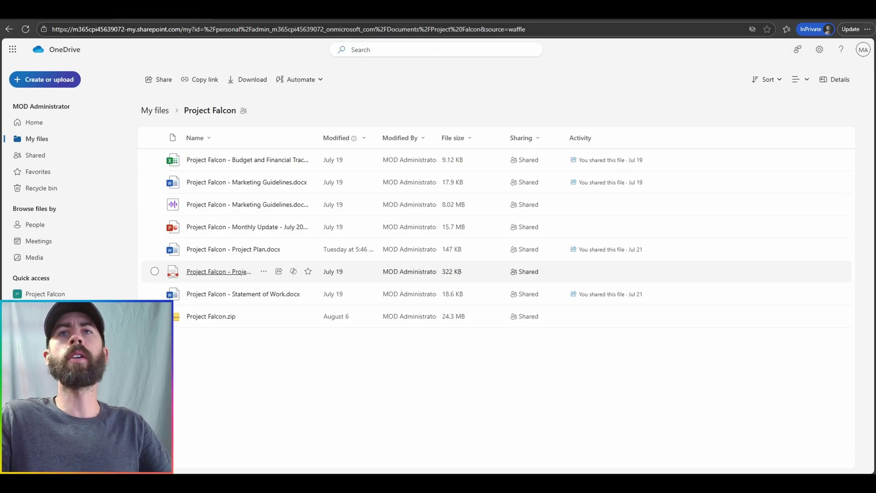
Open Project Falcon - Project Plan.pdf in the viewer with the Copilot pane beside it
{"action": "mouse_move", "coordinate": [219, 271]}
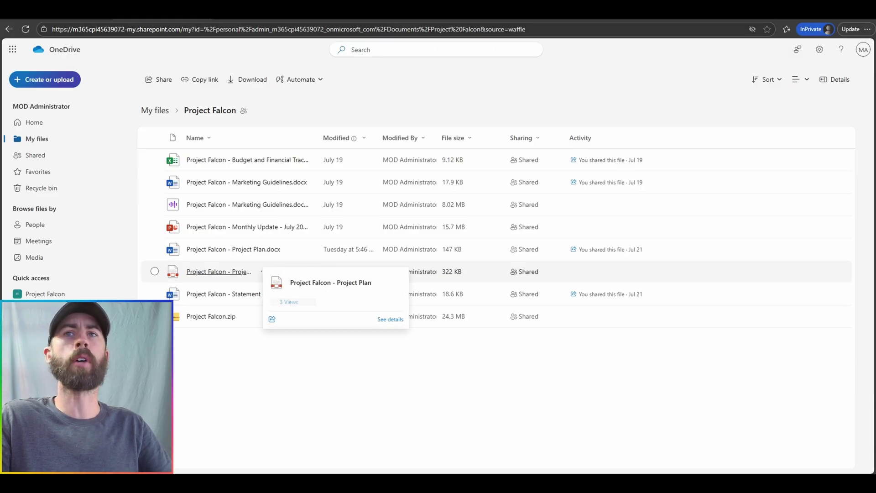
{"action": "left_click", "coordinate": [235, 275]}
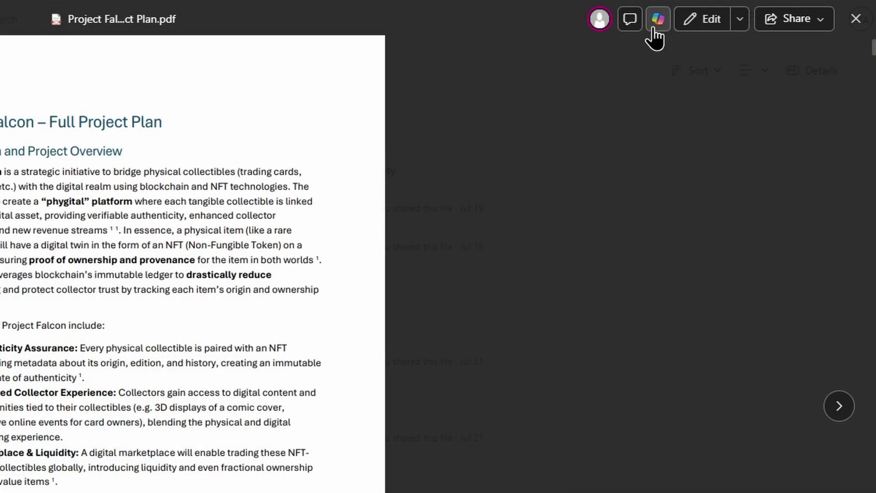
{"action": "left_click", "coordinate": [744, 50]}
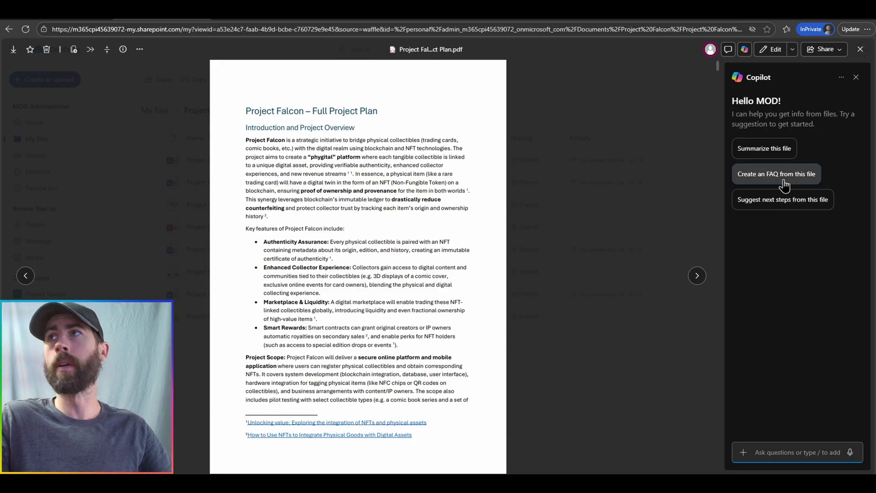
Send Copilot the 'Summarize this file' request and scroll down through the project plan PDF
{"action": "left_click", "coordinate": [776, 149]}
{"action": "left_click", "coordinate": [849, 453]}
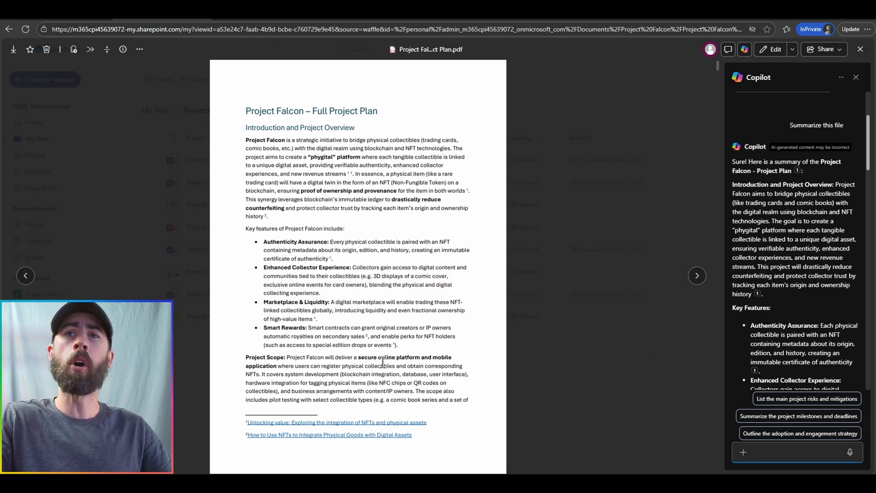
{"action": "scroll", "coordinate": [382, 362], "scroll_direction": "down", "scroll_amount": 2}
{"action": "scroll", "coordinate": [382, 362], "scroll_direction": "down", "scroll_amount": 6}
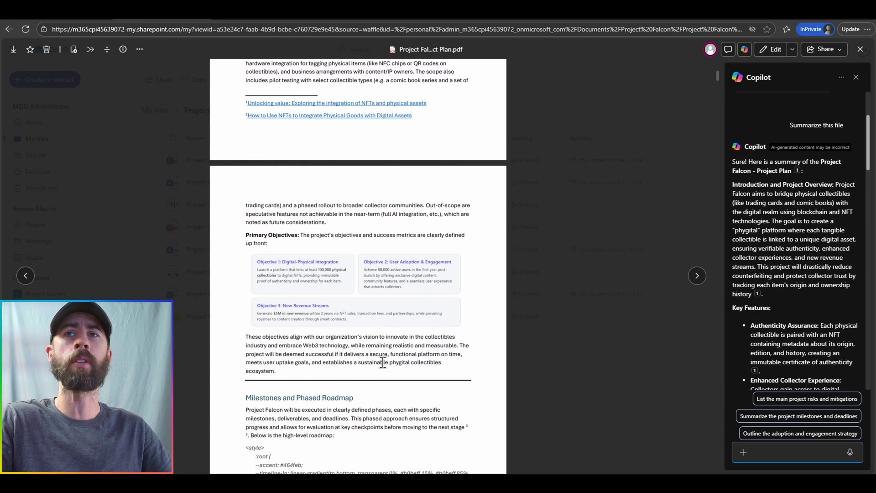
{"action": "scroll", "coordinate": [382, 361], "scroll_direction": "down", "scroll_amount": 6}
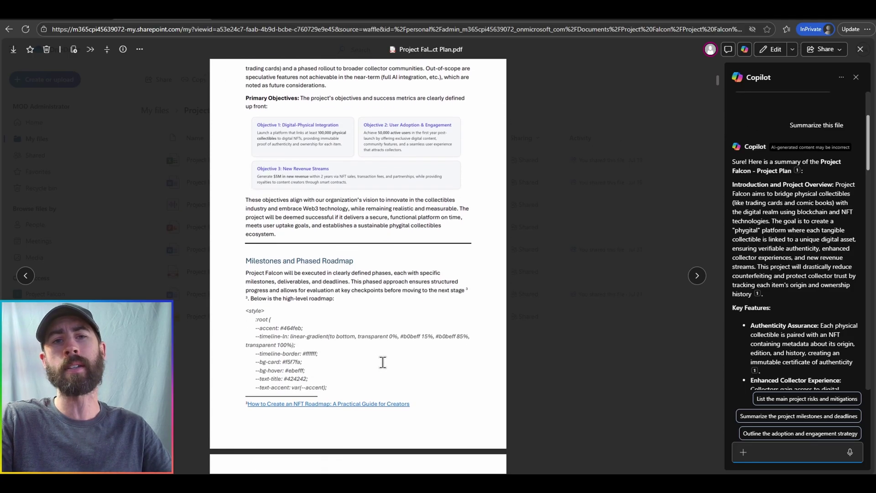
{"action": "scroll", "coordinate": [382, 362], "scroll_direction": "down", "scroll_amount": 3}
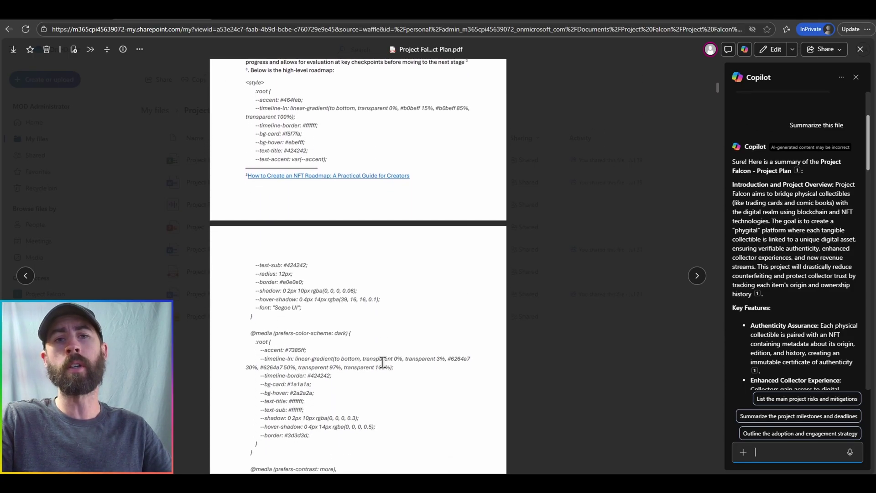
{"action": "scroll", "coordinate": [382, 362], "scroll_direction": "down", "scroll_amount": 1}
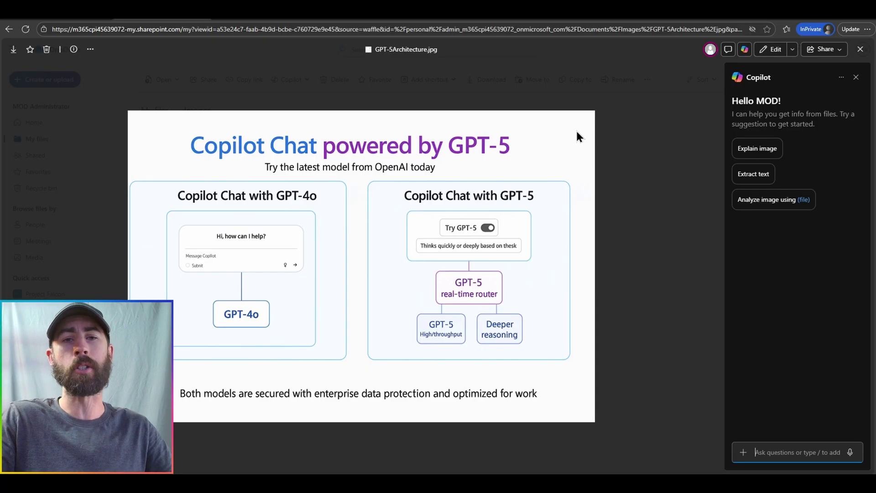
Send Copilot the 'Explain image' request for GPT-5Architecture.jpg and scroll up through the response
{"action": "left_click", "coordinate": [755, 150]}
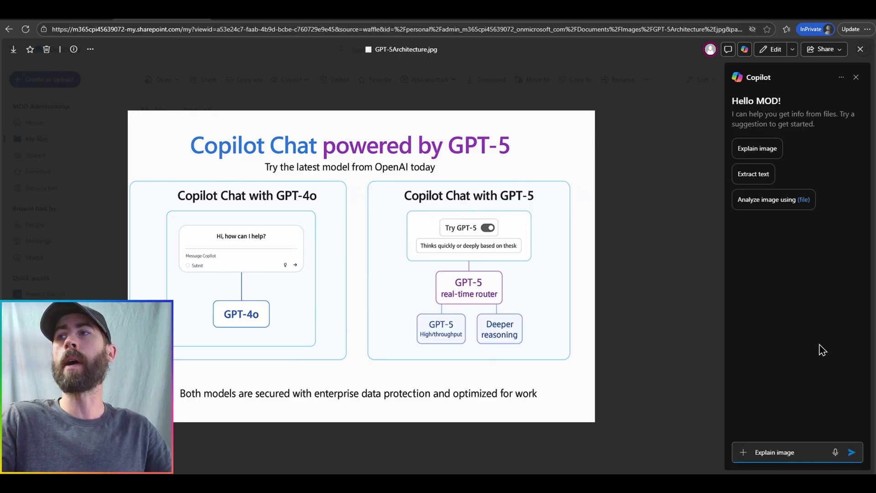
{"action": "left_click", "coordinate": [852, 452]}
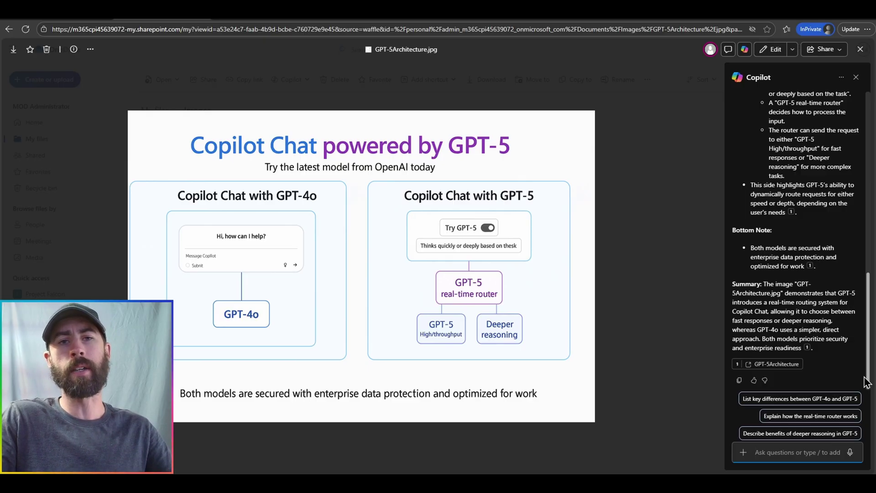
{"action": "scroll", "coordinate": [798, 228], "scroll_direction": "up", "scroll_amount": 15}
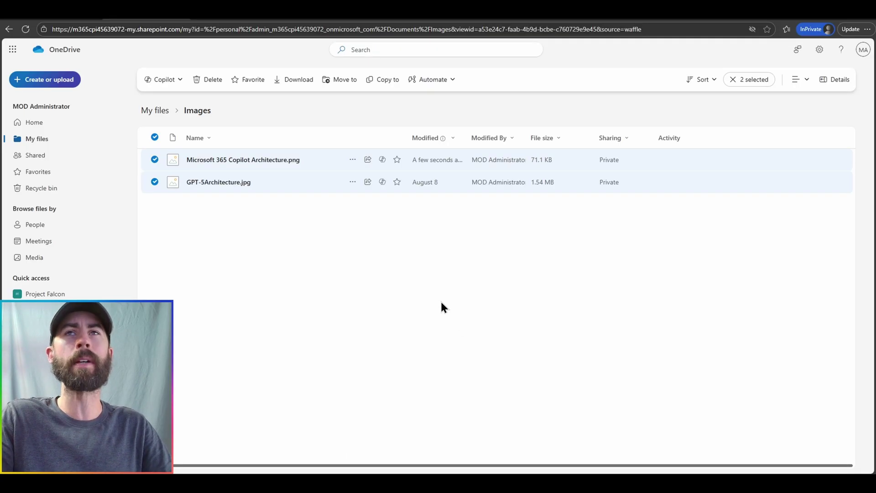
Choose Compare images from the Copilot menu for the two selected architecture images
{"action": "left_click", "coordinate": [179, 80]}
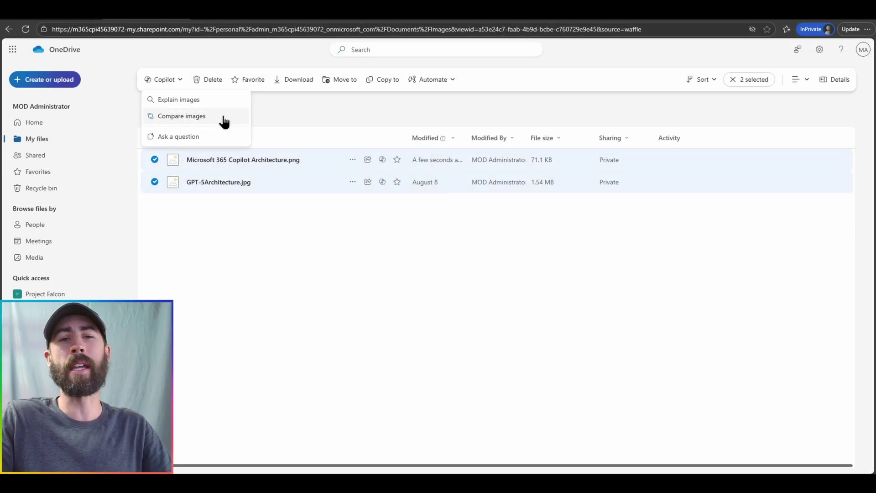
{"action": "left_click", "coordinate": [356, 221]}
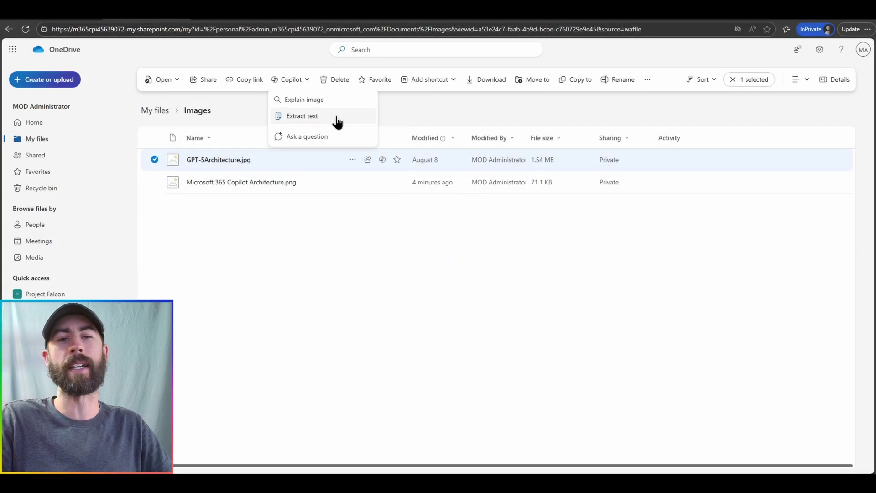
Run Copilot's Extract text on GPT-5Architecture.jpg
{"action": "left_click", "coordinate": [337, 122]}
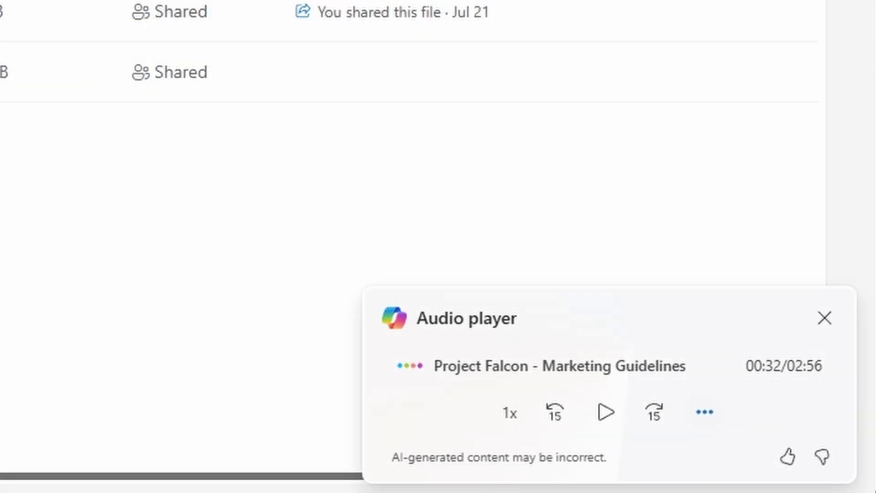
Show the More options menu for the Marketing Guidelines audio overview
{"action": "left_click", "coordinate": [704, 412]}
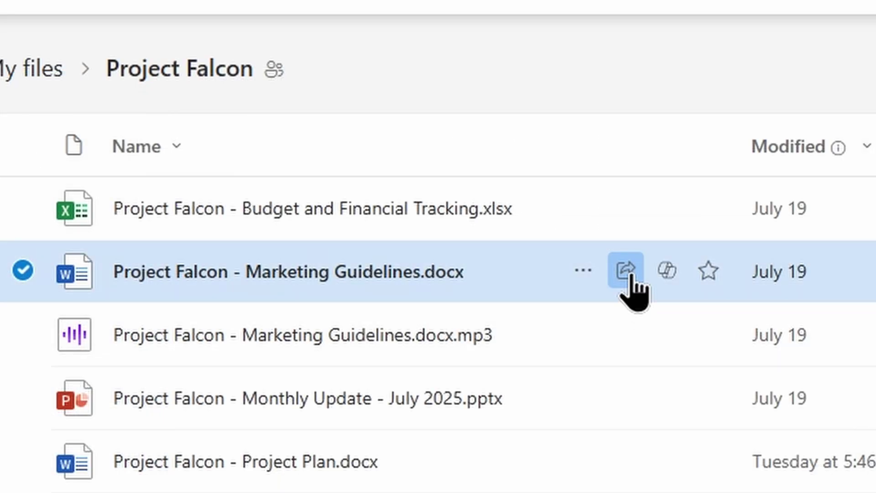
Insert a Copilot file summary when sharing Marketing Guidelines.docx, discard it, then open Project Falcon's library
{"action": "left_click", "coordinate": [627, 273]}
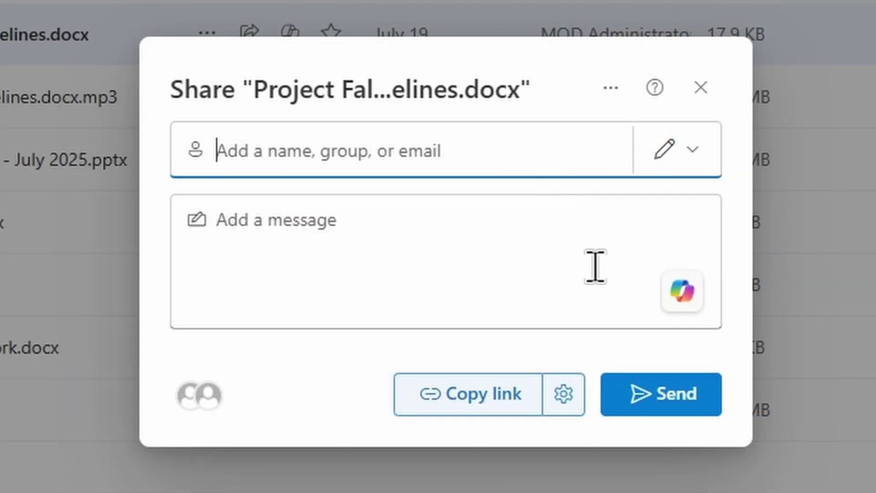
{"action": "left_click", "coordinate": [683, 300]}
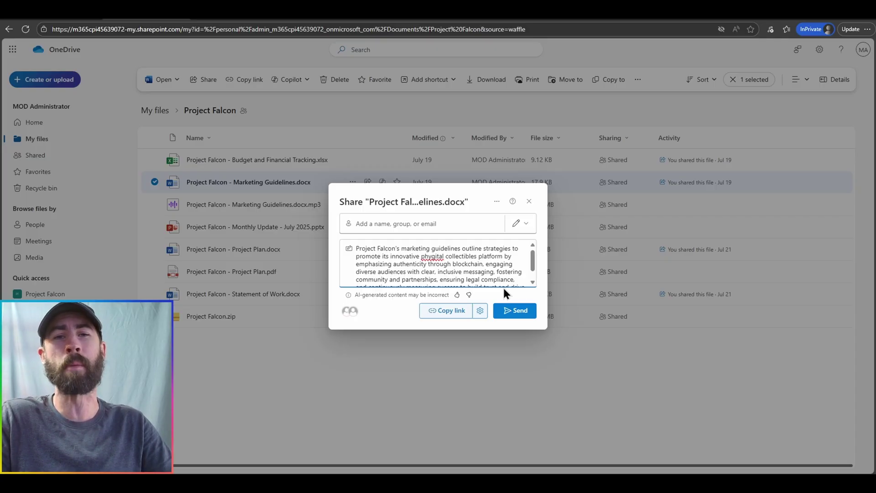
{"action": "left_click", "coordinate": [137, 284]}
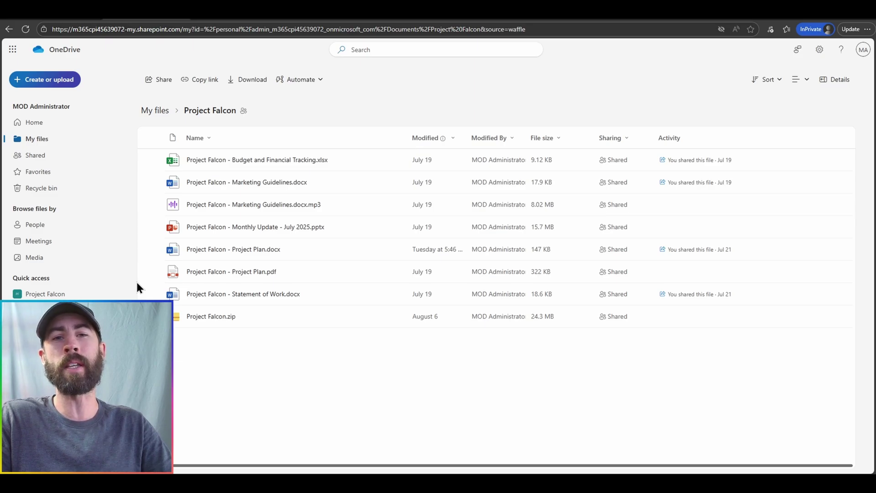
{"action": "left_click", "coordinate": [77, 294]}
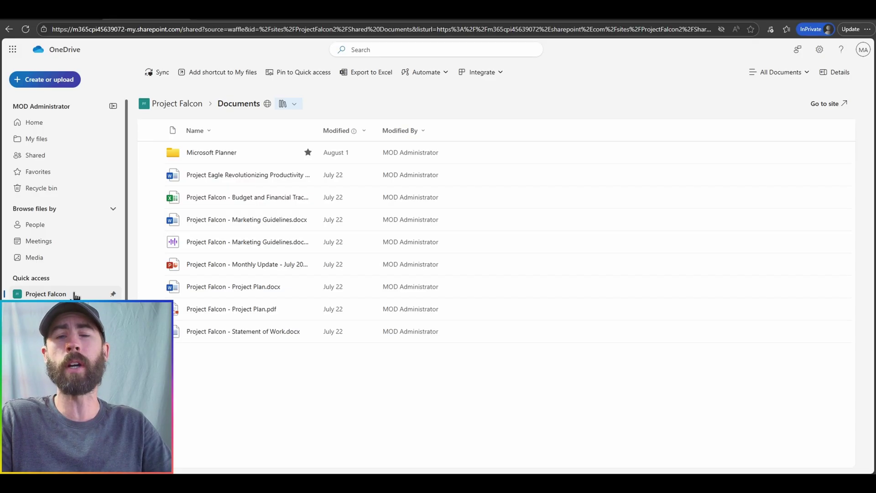
Select Project Falcon - Project Plan.docx and show its Copilot dropdown actions
{"action": "left_click", "coordinate": [150, 286]}
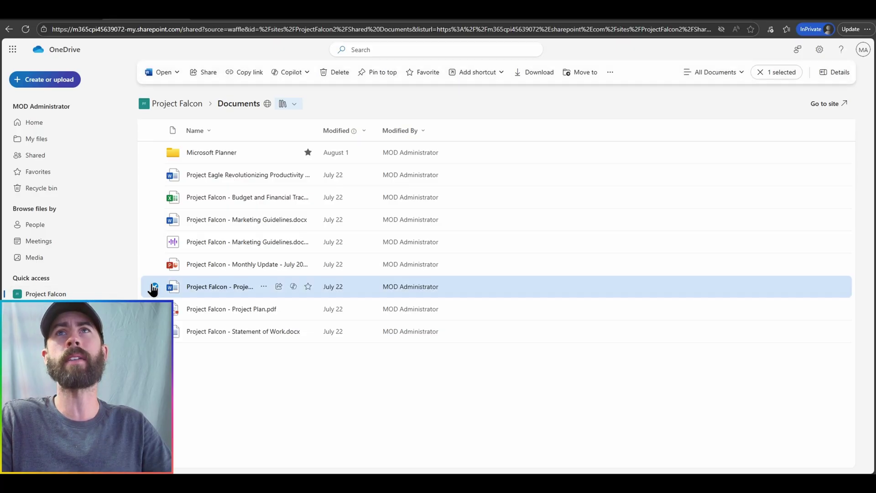
{"action": "left_click", "coordinate": [308, 73]}
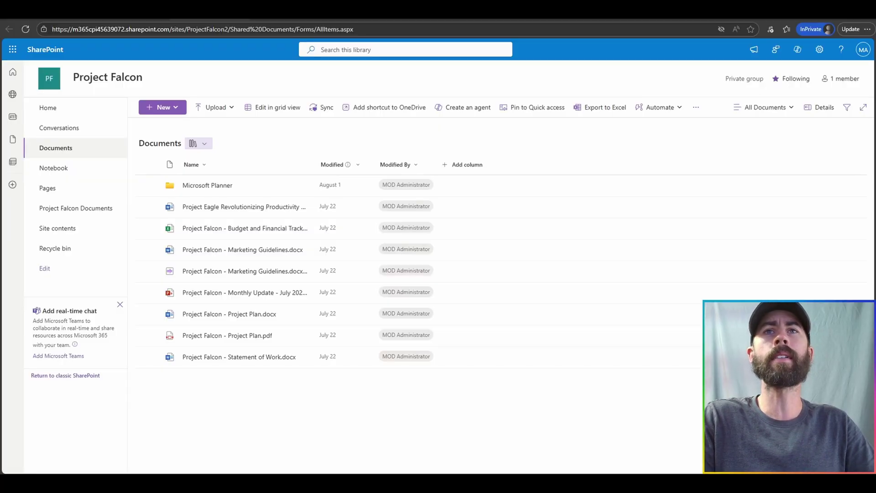
Select Project Falcon - Marketing Guidelines.docx and reveal the overflow actions, including Create an agent
{"action": "left_click", "coordinate": [154, 251]}
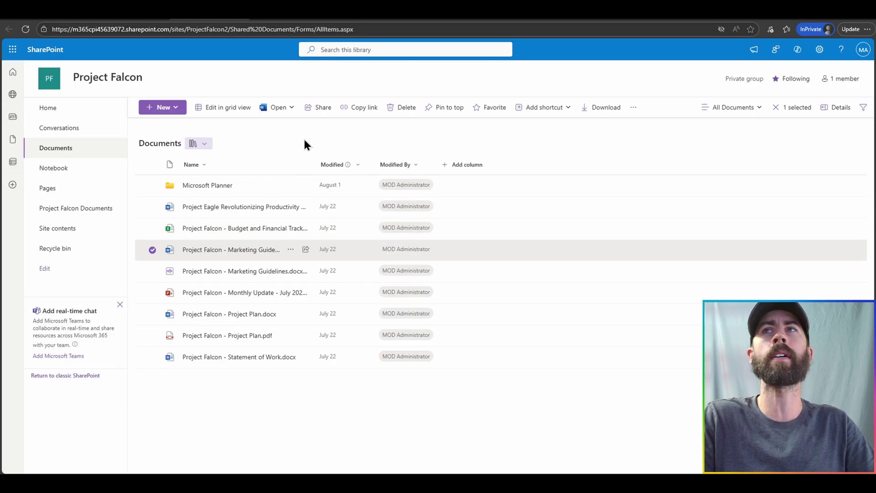
{"action": "left_click", "coordinate": [634, 109]}
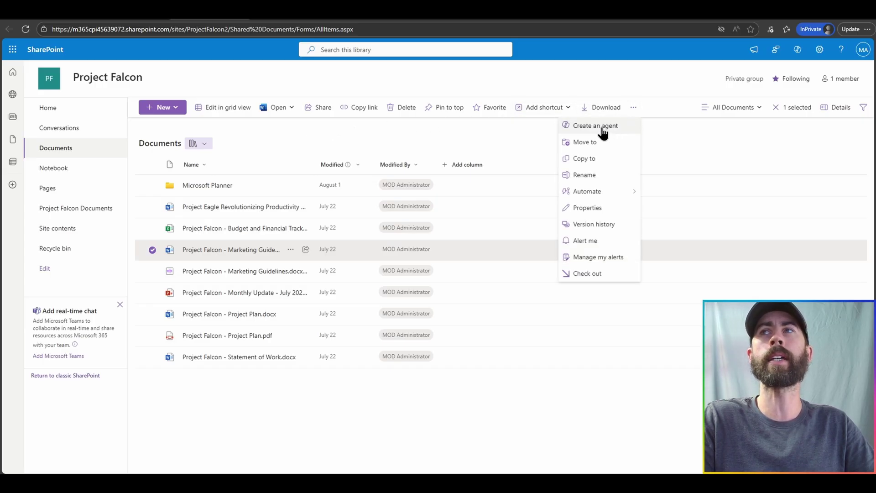